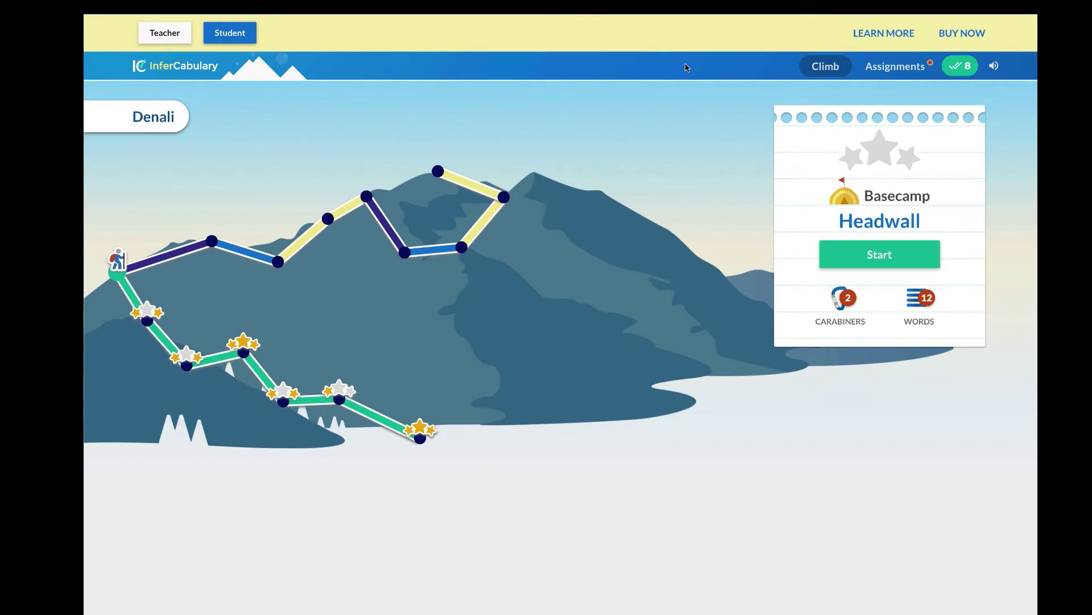
- Switch to the teacher side and open the 4th Grade English classroom from the roster
{"action": "left_click", "coordinate": [180, 40]}
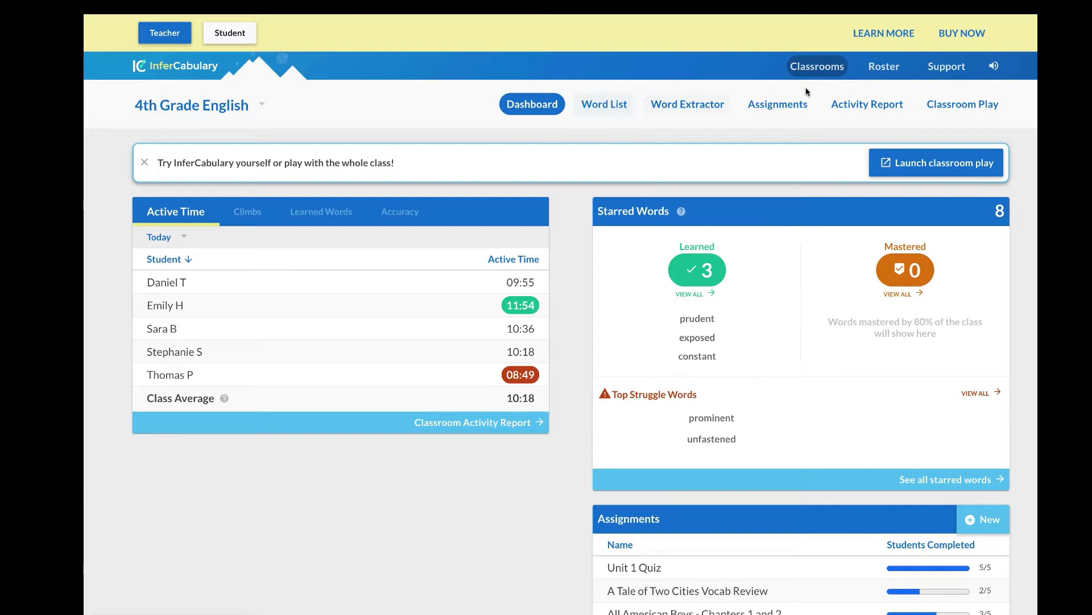
{"action": "left_click", "coordinate": [886, 72]}
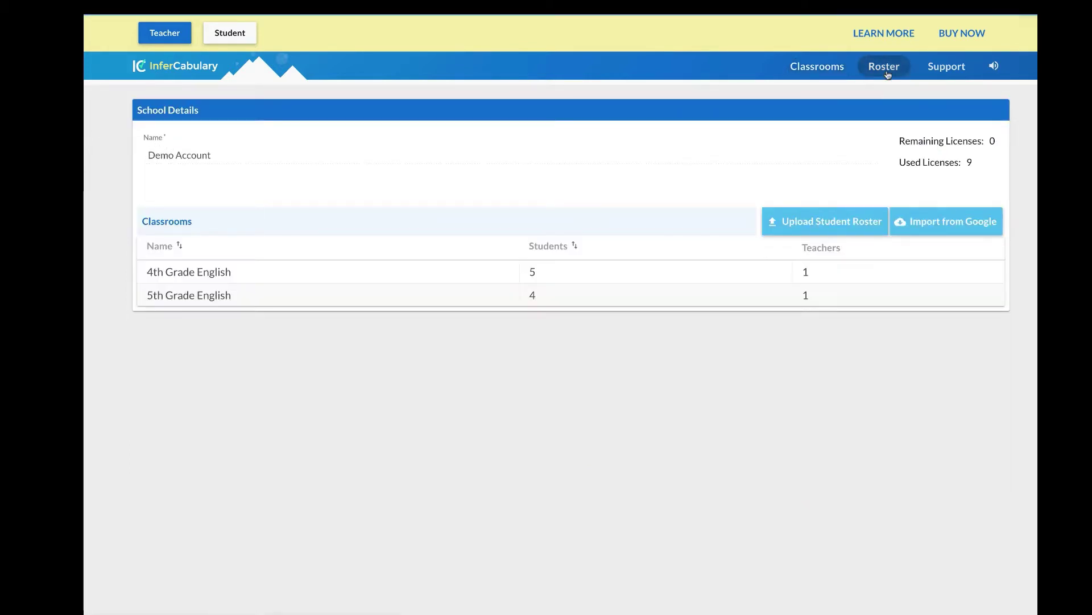
{"action": "left_click", "coordinate": [188, 272]}
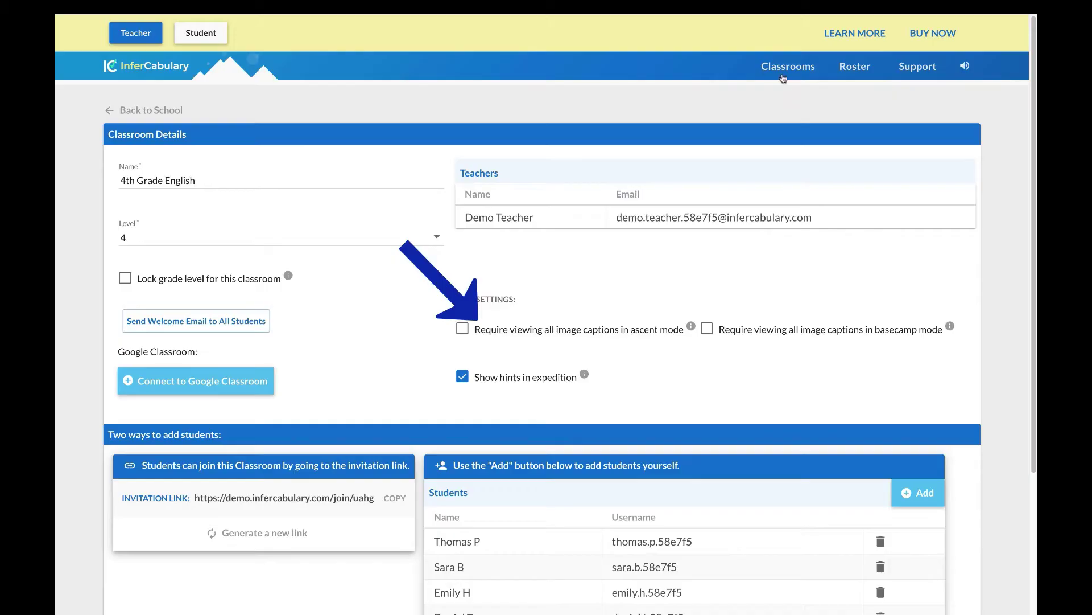
- Return to the 4th Grade English dashboard, view its activity report, and go to the Word Extractor
{"action": "left_click", "coordinate": [812, 69]}
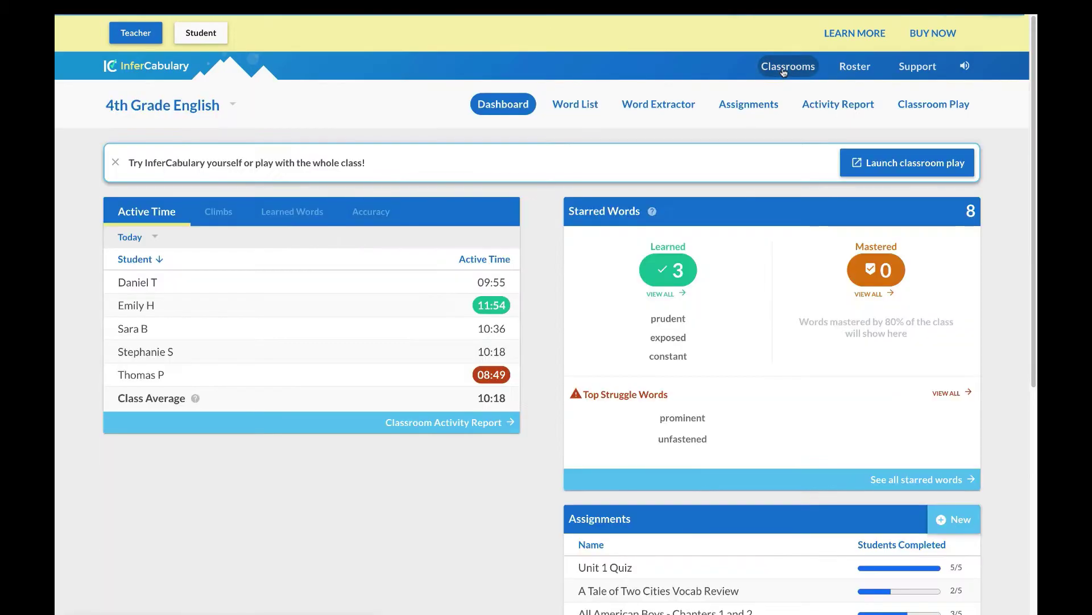
{"action": "left_click", "coordinate": [834, 108]}
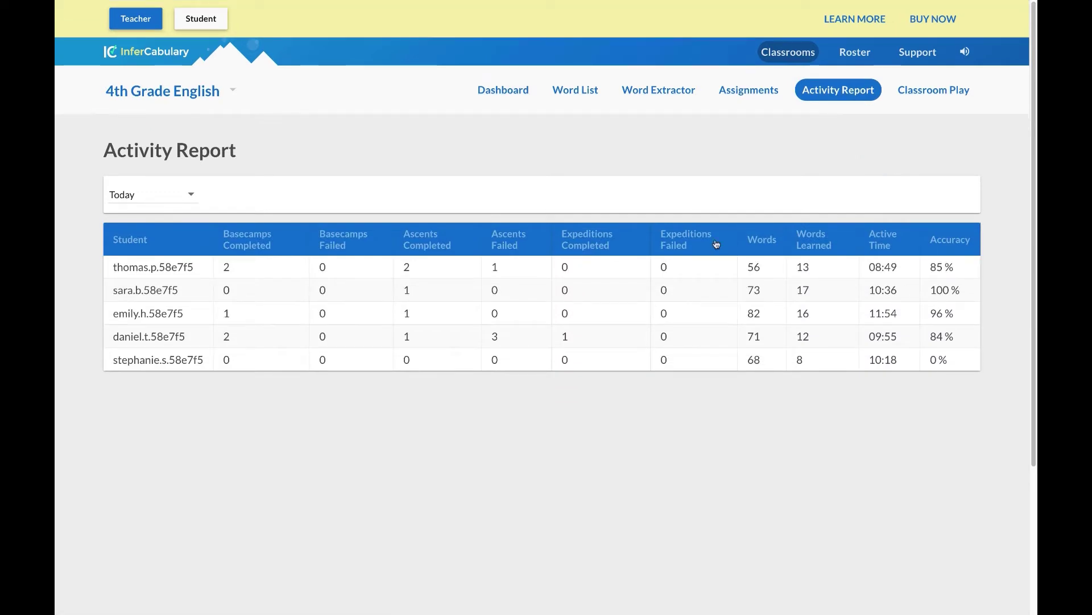
{"action": "left_click", "coordinate": [654, 90]}
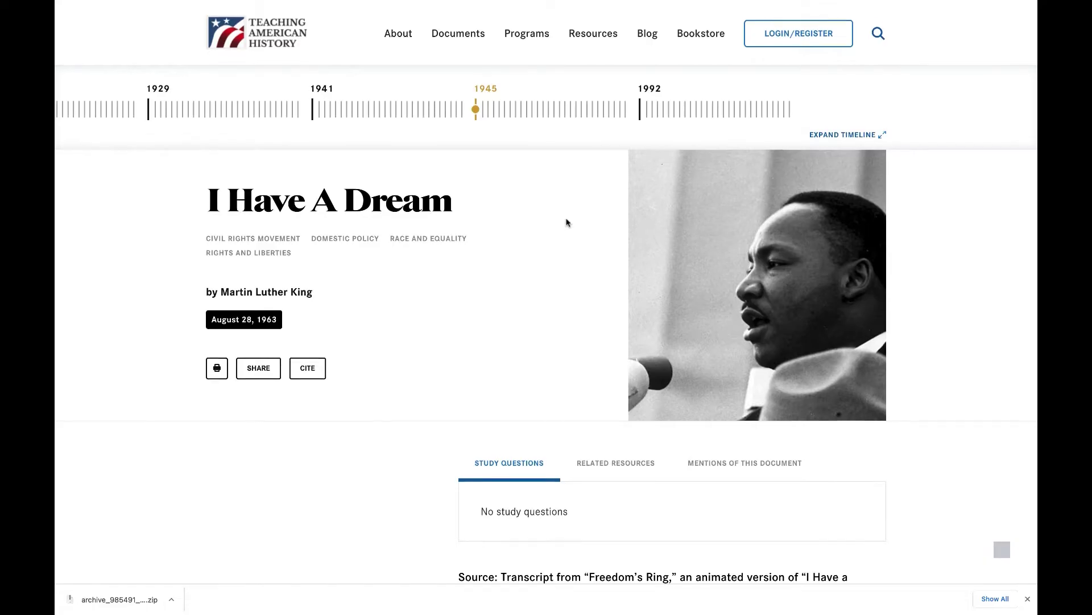
- Select the 'I Have A Dream' speech transcript text from 'Five score' onward
{"action": "scroll", "coordinate": [567, 222], "scroll_direction": "down", "scroll_amount": 7}
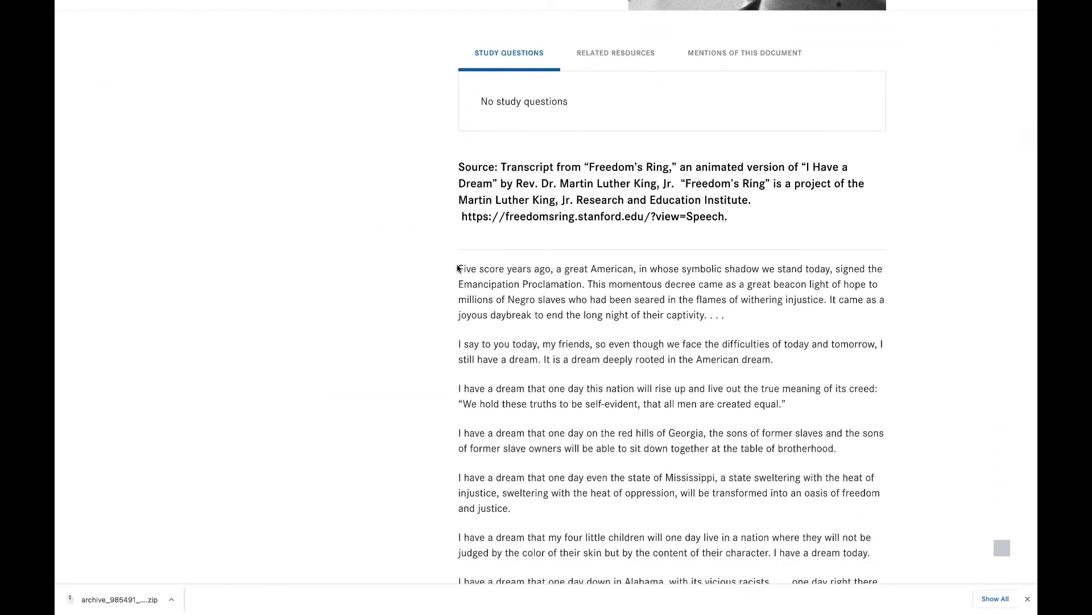
{"action": "left_click_drag", "start_coordinate": [459, 270], "coordinate": [503, 484]}
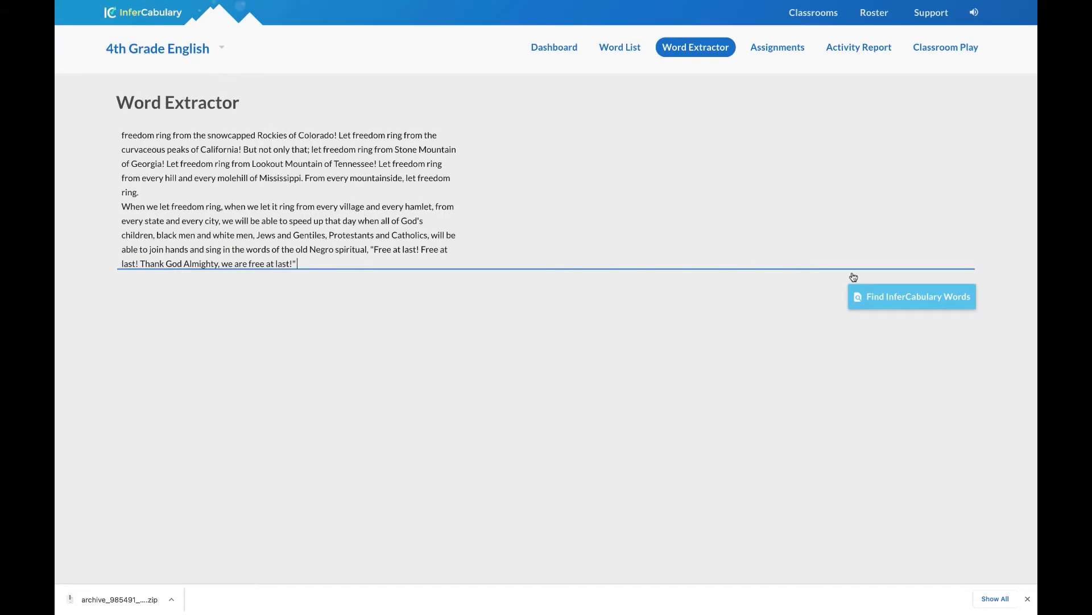
- Extract the InferCabulary words from the pasted speech
{"action": "left_click", "coordinate": [912, 304]}
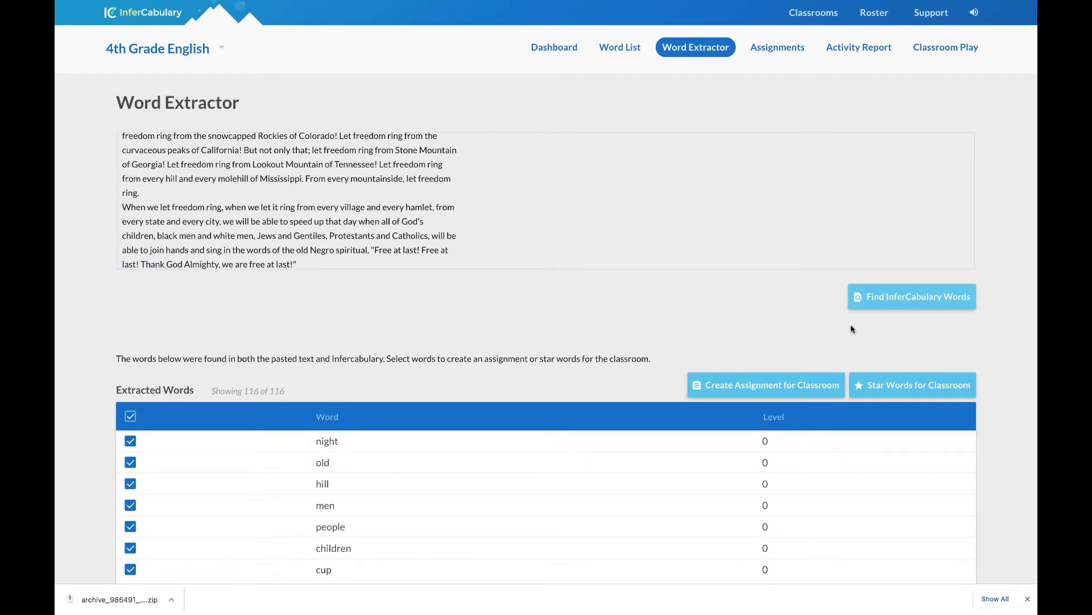
{"action": "scroll", "coordinate": [841, 324], "scroll_direction": "down", "scroll_amount": 1}
{"action": "scroll", "coordinate": [841, 323], "scroll_direction": "down", "scroll_amount": 5}
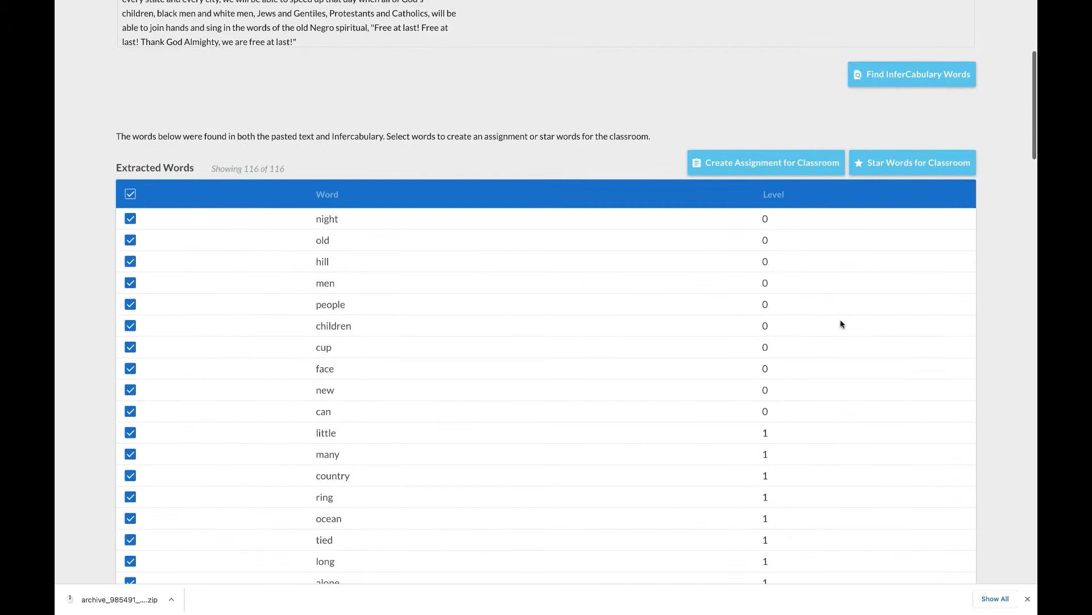
- Filter the extracted words to levels 6, 7 and 8
{"action": "left_click", "coordinate": [777, 199]}
{"action": "scroll", "coordinate": [791, 290], "scroll_direction": "down", "scroll_amount": 4}
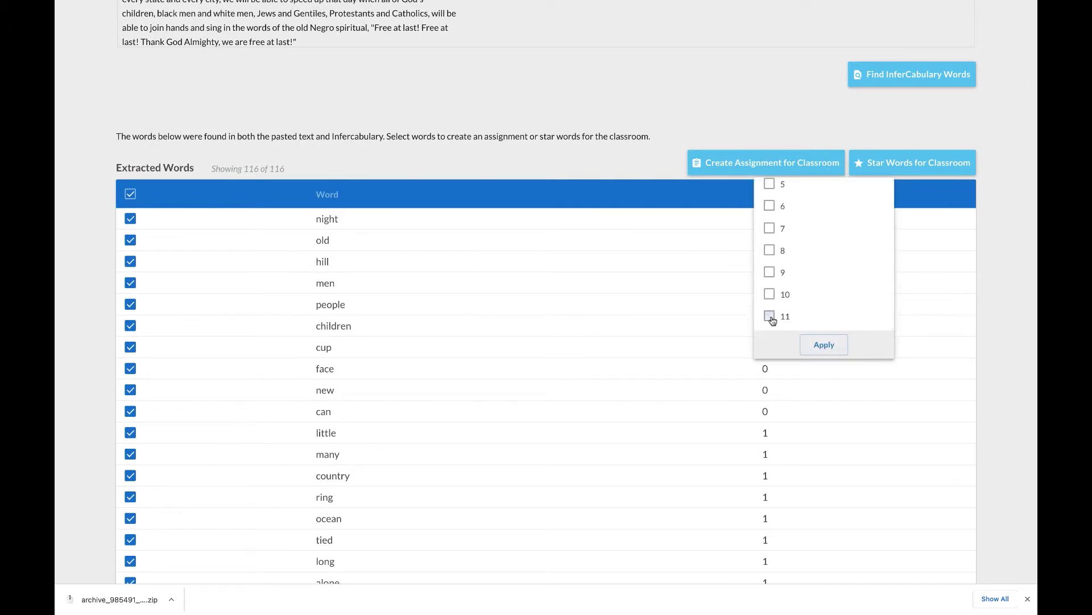
{"action": "left_click", "coordinate": [770, 251]}
{"action": "left_click", "coordinate": [770, 228]}
{"action": "left_click", "coordinate": [770, 206]}
{"action": "left_click", "coordinate": [824, 344]}
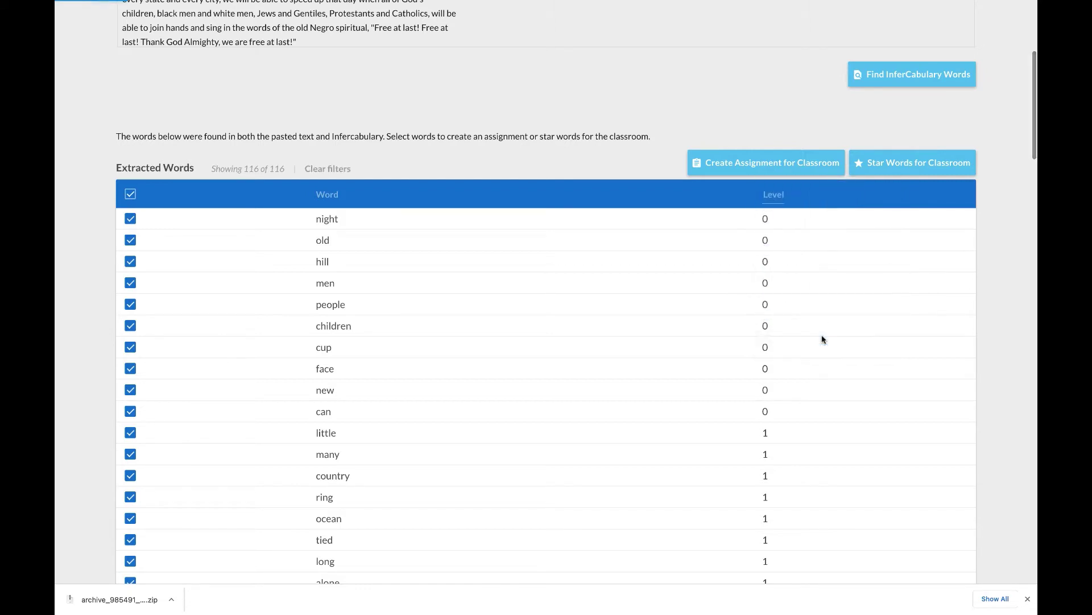
{"action": "scroll", "coordinate": [622, 416], "scroll_direction": "down", "scroll_amount": 3}
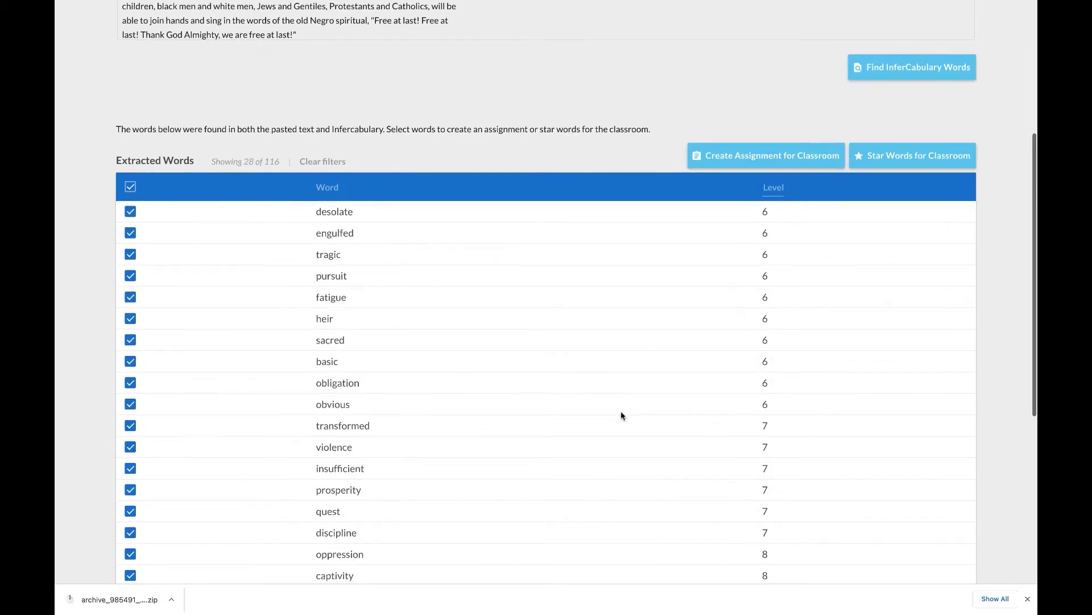
{"action": "scroll", "coordinate": [621, 415], "scroll_direction": "down", "scroll_amount": 2}
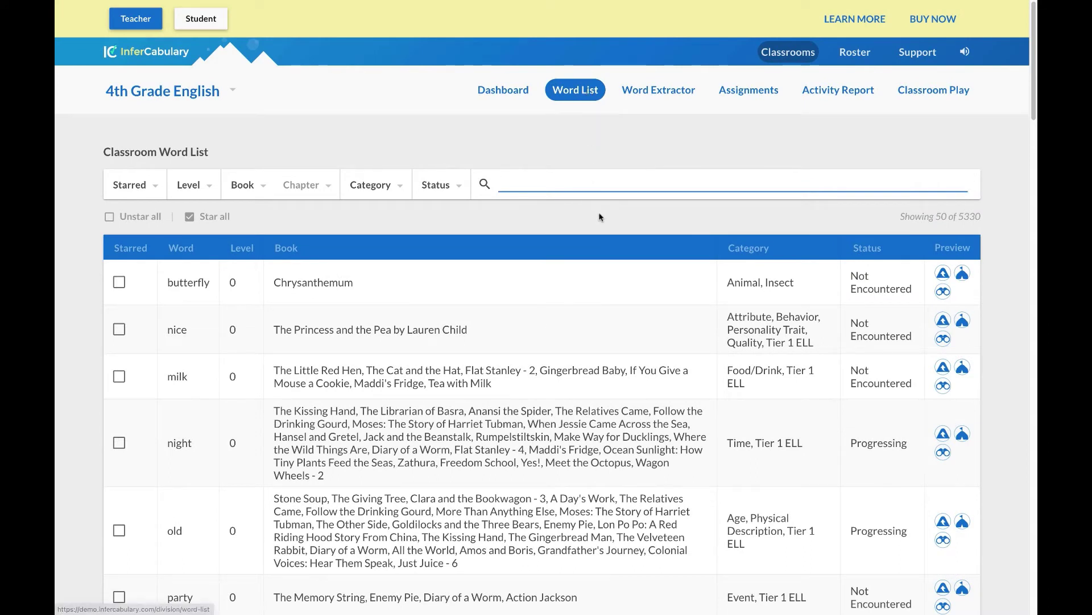
- Search the classroom word list for 'persever'
{"action": "left_click", "coordinate": [588, 185]}
{"action": "type", "text": "perse"}
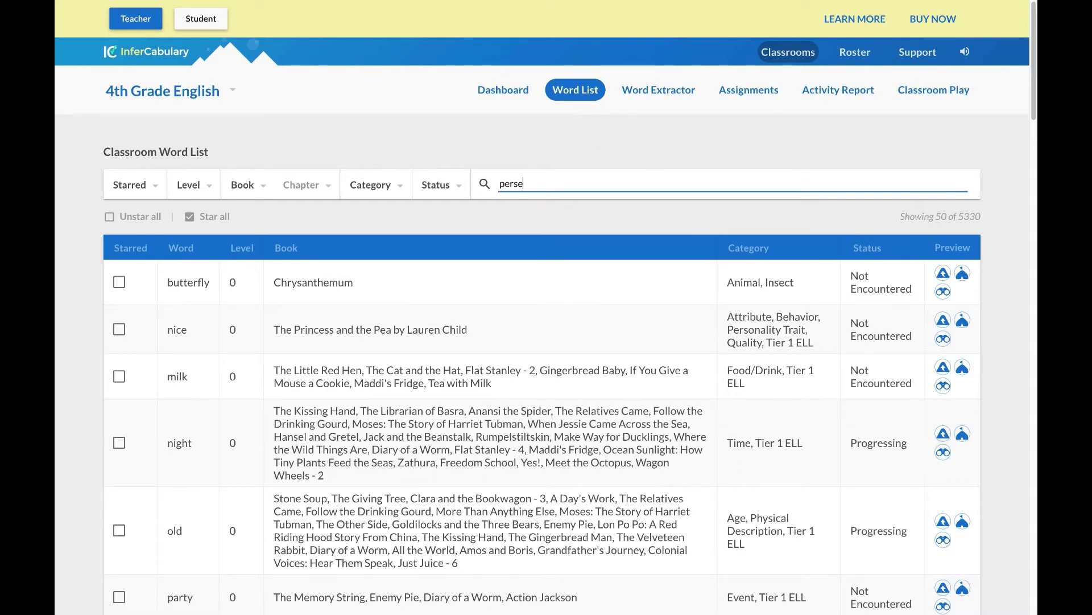
{"action": "type", "text": "ver"}
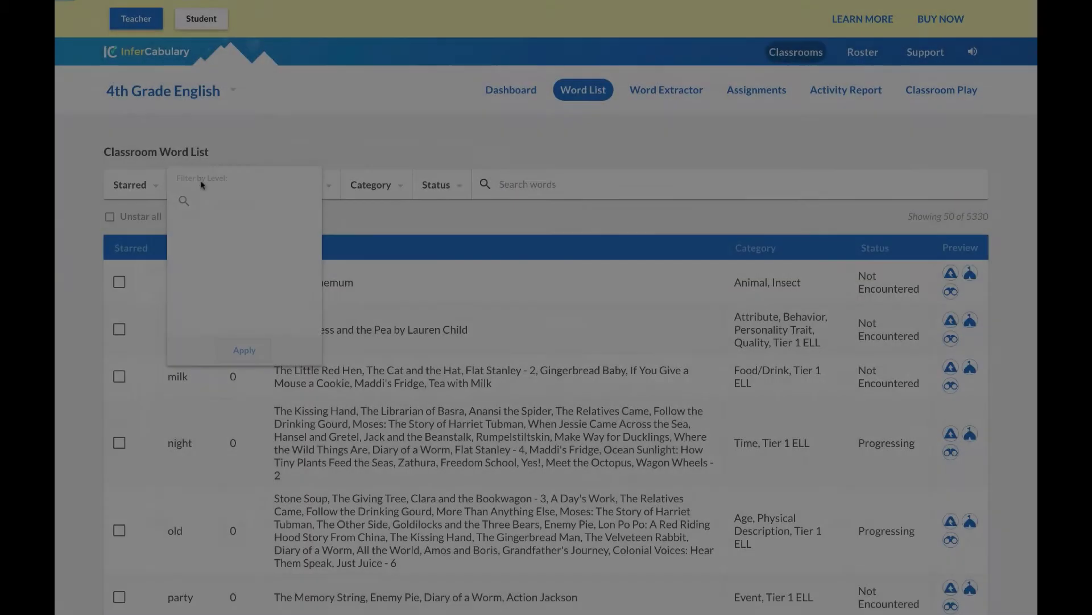
{"action": "scroll", "coordinate": [199, 267], "scroll_direction": "down", "scroll_amount": 2}
- Filter the word list to level 4 and 5 words
{"action": "left_click", "coordinate": [184, 307]}
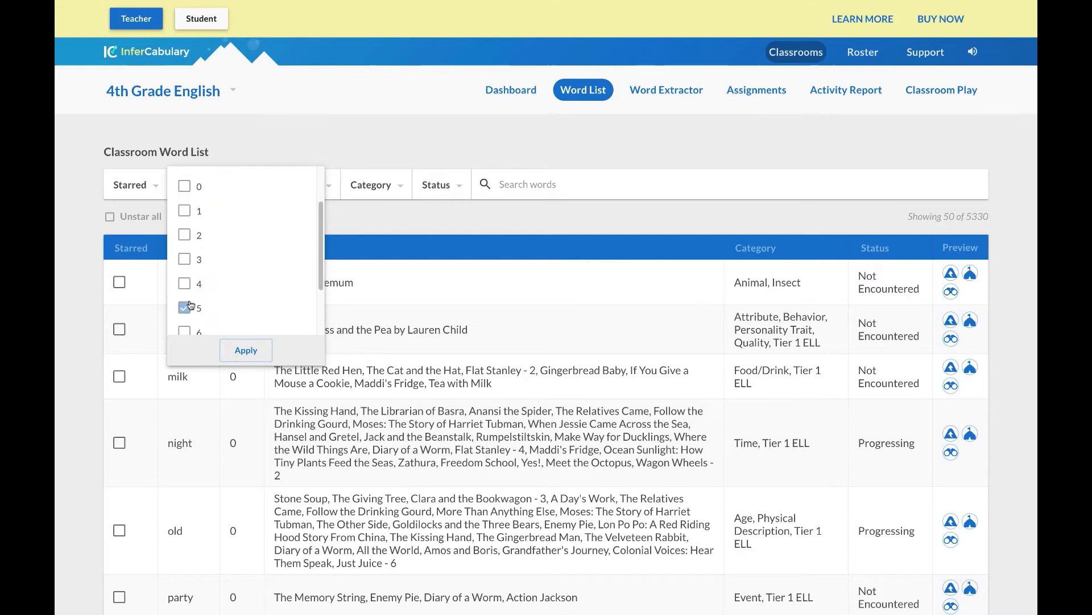
{"action": "left_click", "coordinate": [184, 283]}
{"action": "left_click", "coordinate": [239, 350]}
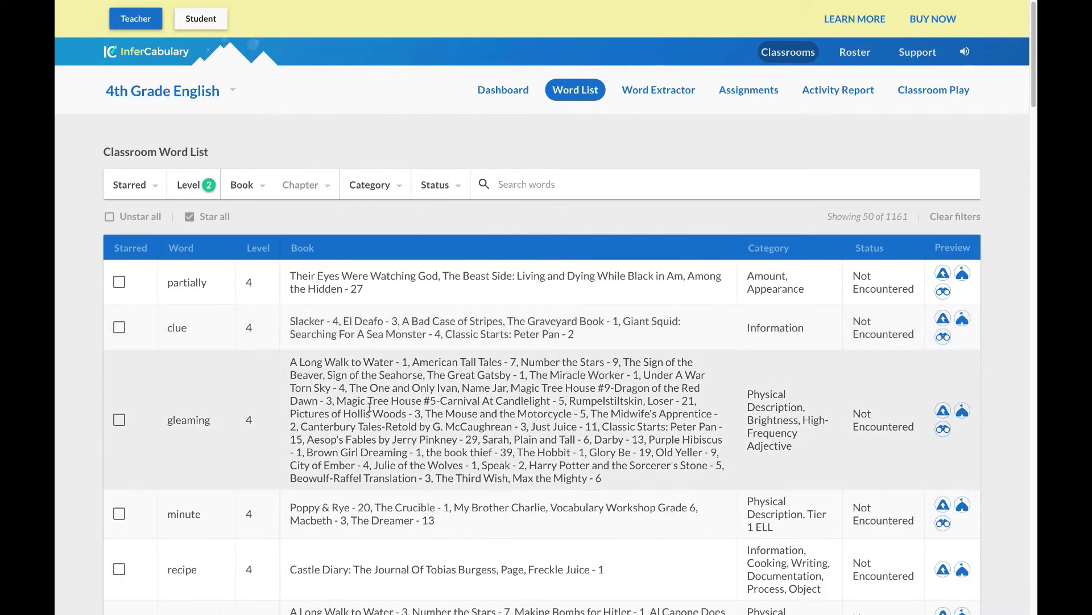
{"action": "scroll", "coordinate": [370, 407], "scroll_direction": "down", "scroll_amount": 3}
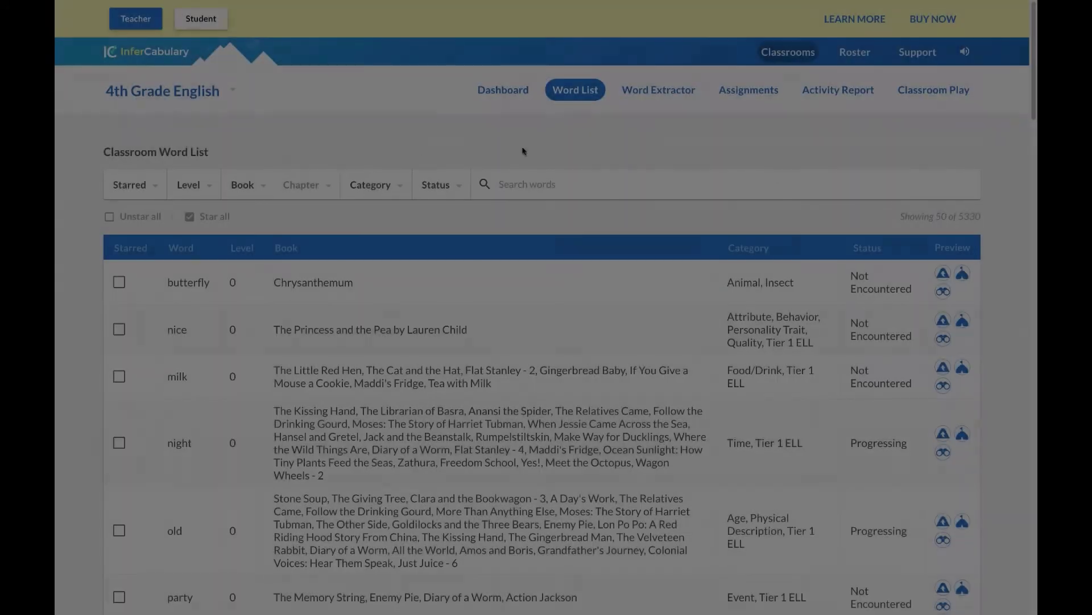
- Filter the word list to the Emotion category
{"action": "left_click", "coordinate": [370, 184]}
{"action": "left_click", "coordinate": [383, 199]}
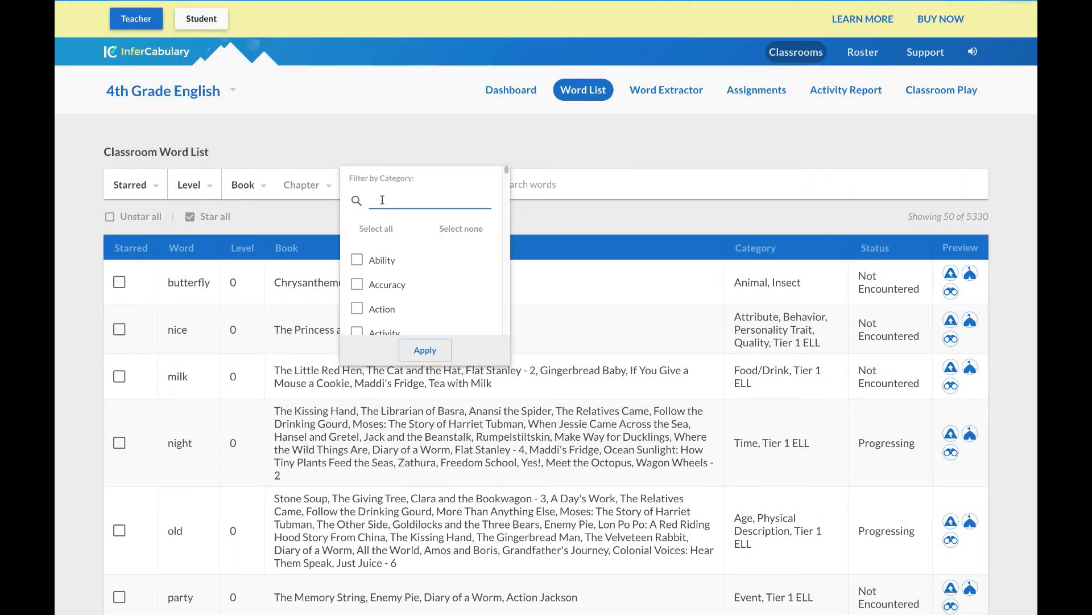
{"action": "type", "text": "emot"}
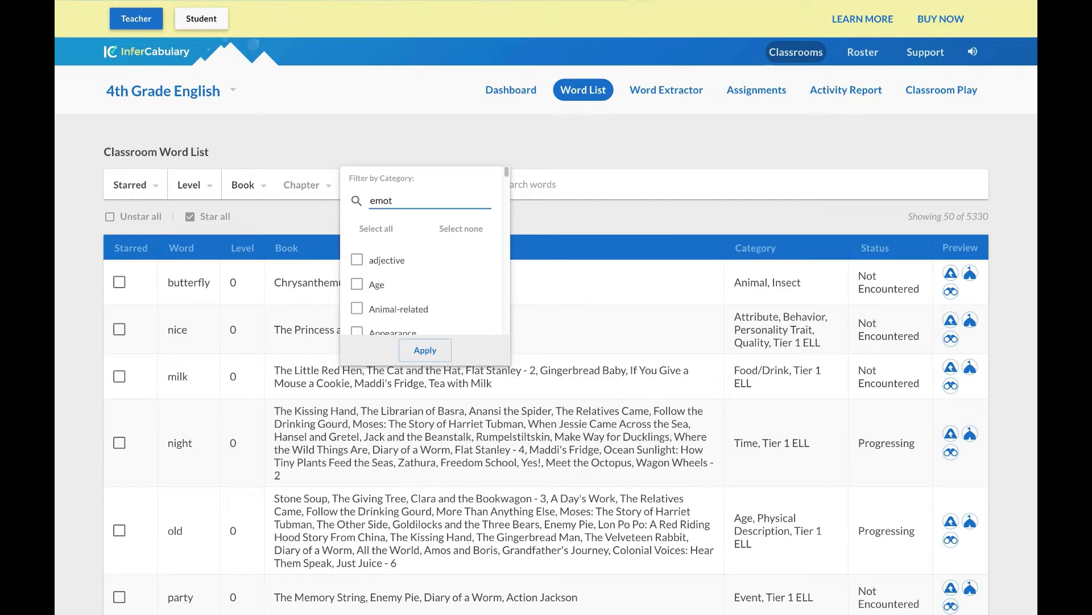
{"action": "left_click", "coordinate": [356, 261]}
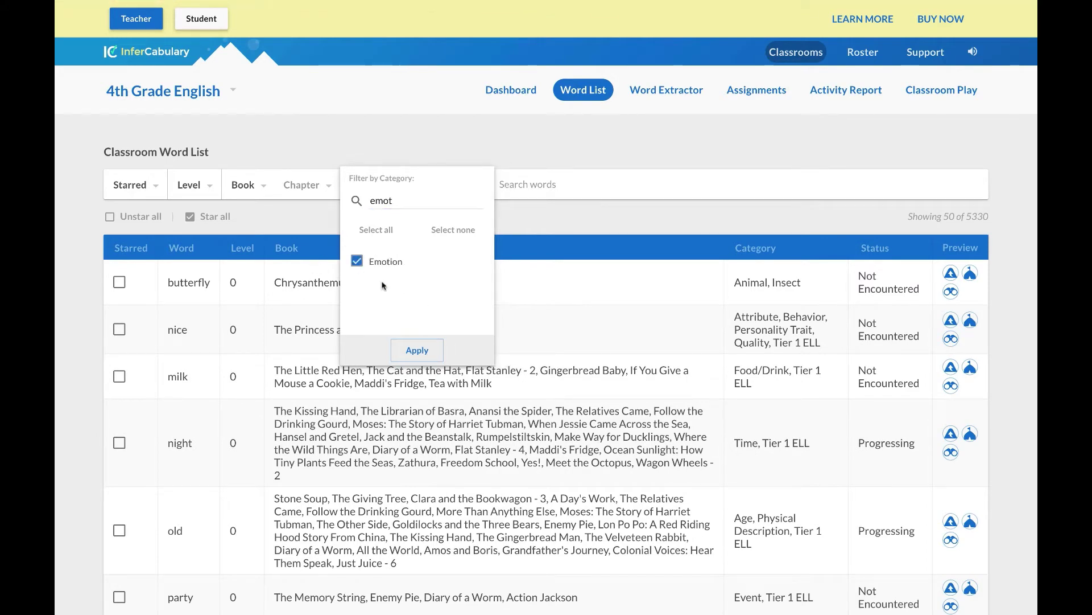
{"action": "left_click", "coordinate": [417, 350]}
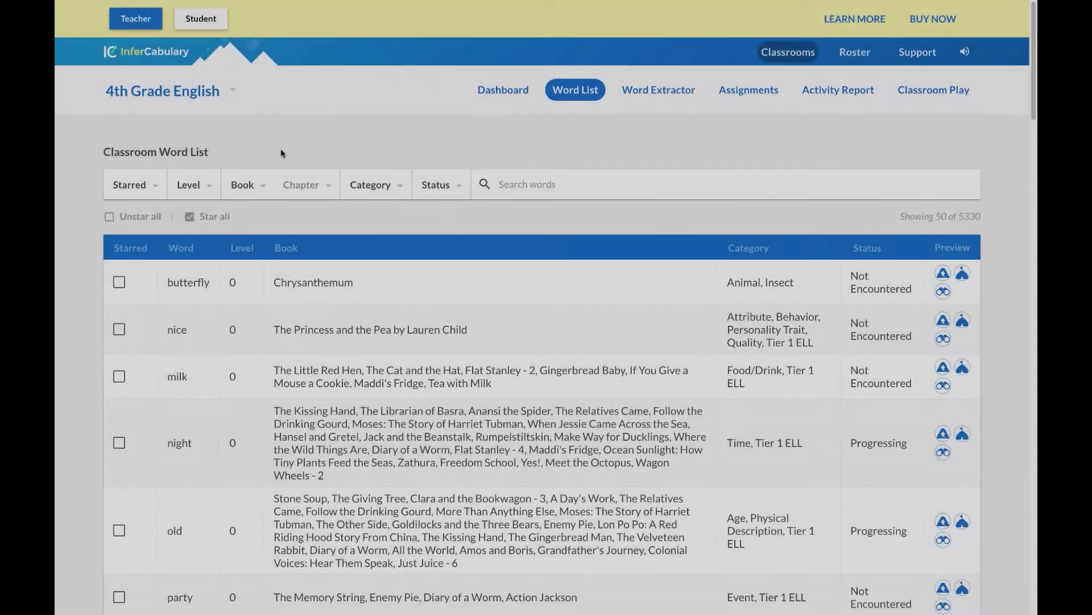
- Filter the word list to words from the book The Giver
{"action": "left_click", "coordinate": [243, 184]}
{"action": "left_click", "coordinate": [275, 200]}
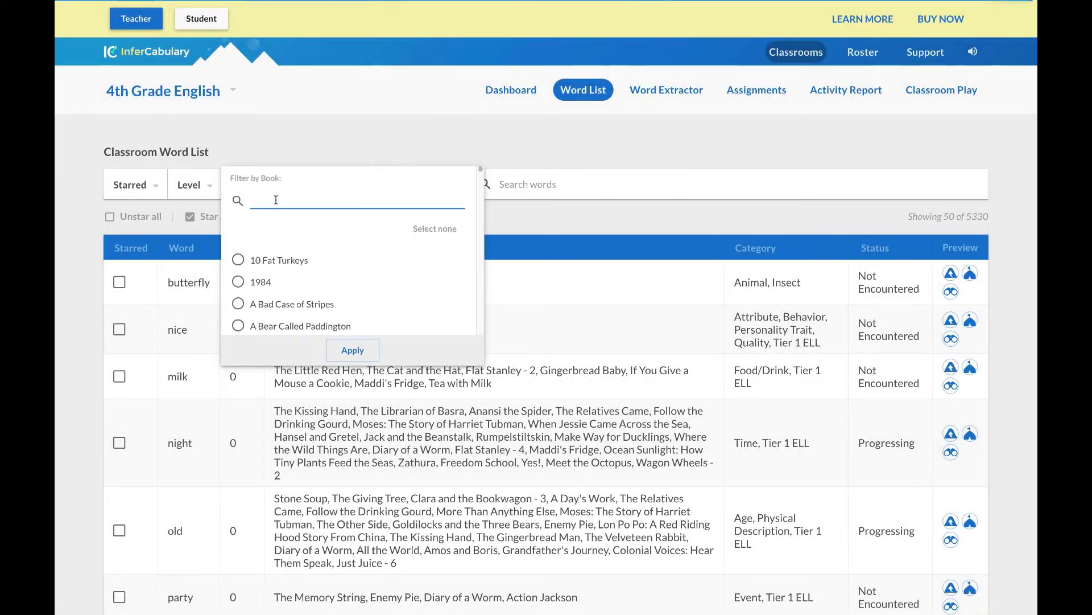
{"action": "type", "text": "giv"}
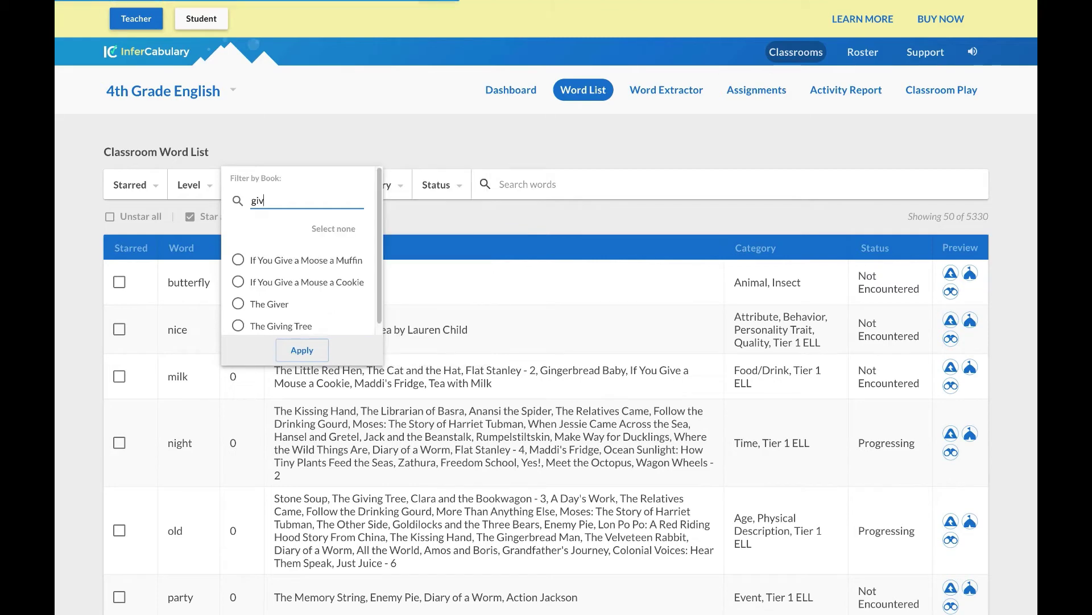
{"action": "left_click", "coordinate": [239, 303]}
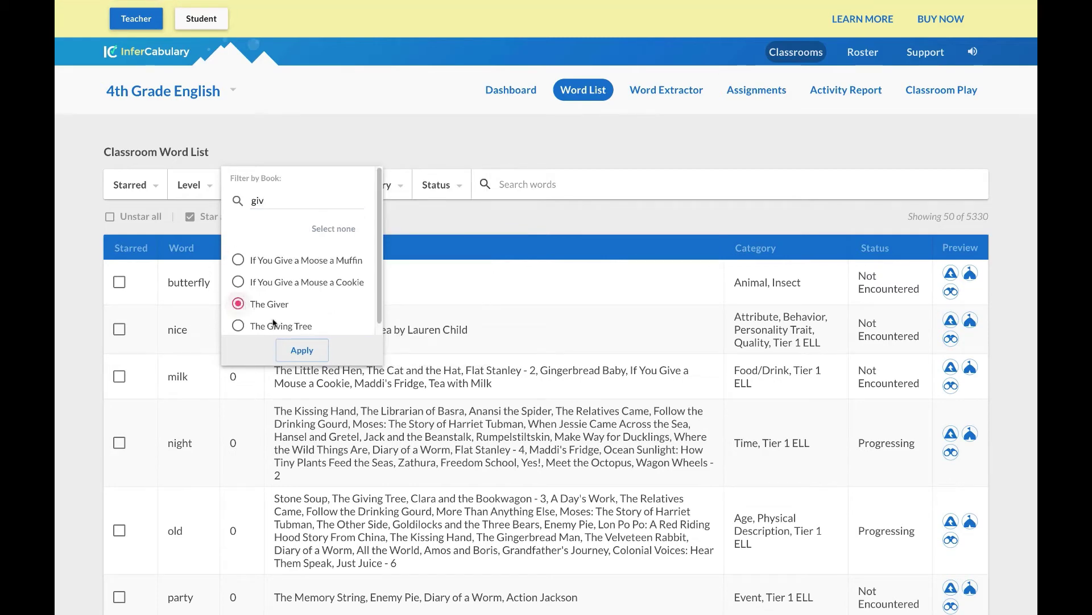
{"action": "left_click", "coordinate": [302, 350]}
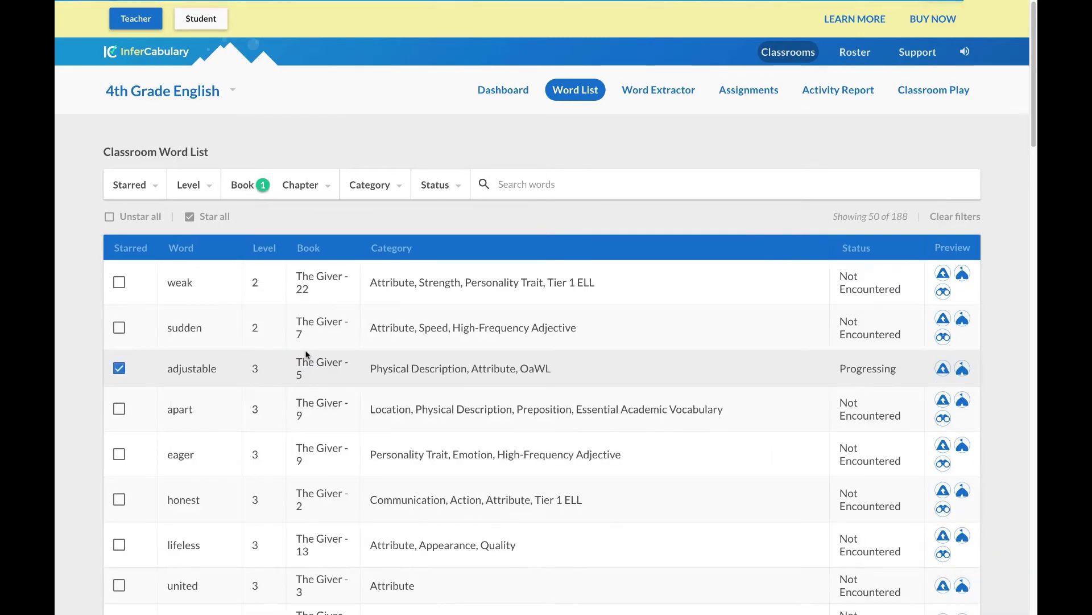
{"action": "scroll", "coordinate": [356, 416], "scroll_direction": "down", "scroll_amount": 4}
- Clear the filters, search for 'punctilious', and open its Basecamp preview
{"action": "left_click", "coordinate": [571, 140]}
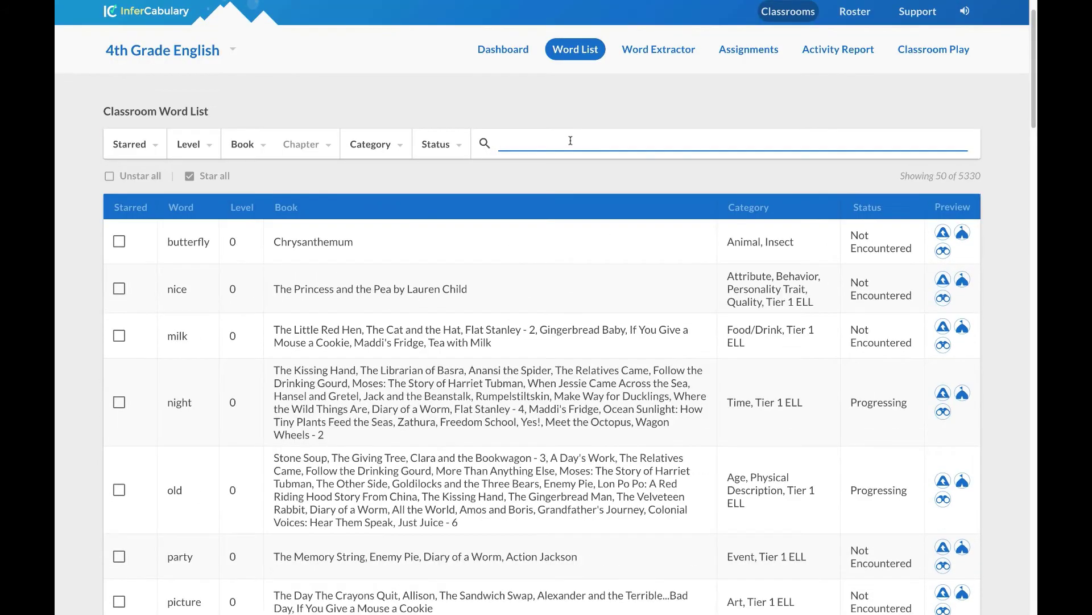
{"action": "type", "text": "Punctilious"}
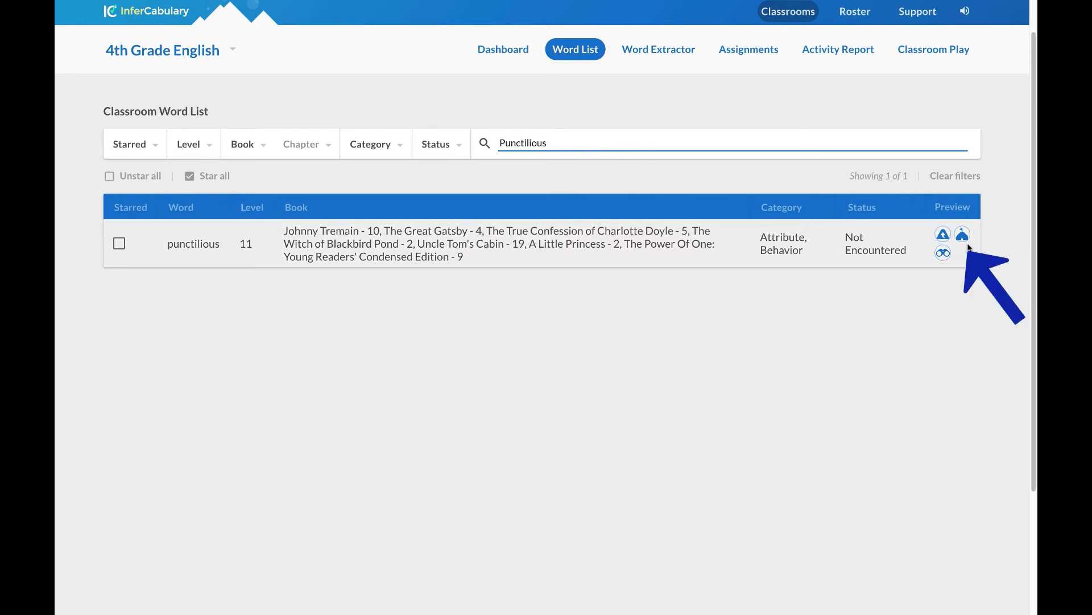
{"action": "left_click", "coordinate": [966, 240]}
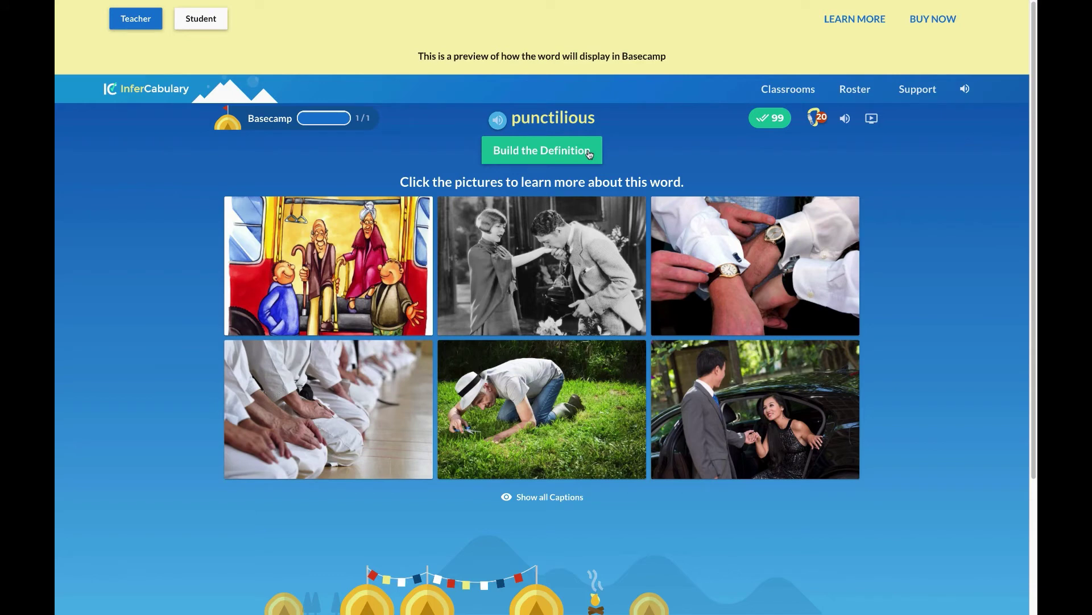
- Show the bus cartoon's caption, mute sound, and complete punctilious's definition with the careful, proper phrase
{"action": "mouse_move", "coordinate": [347, 272]}
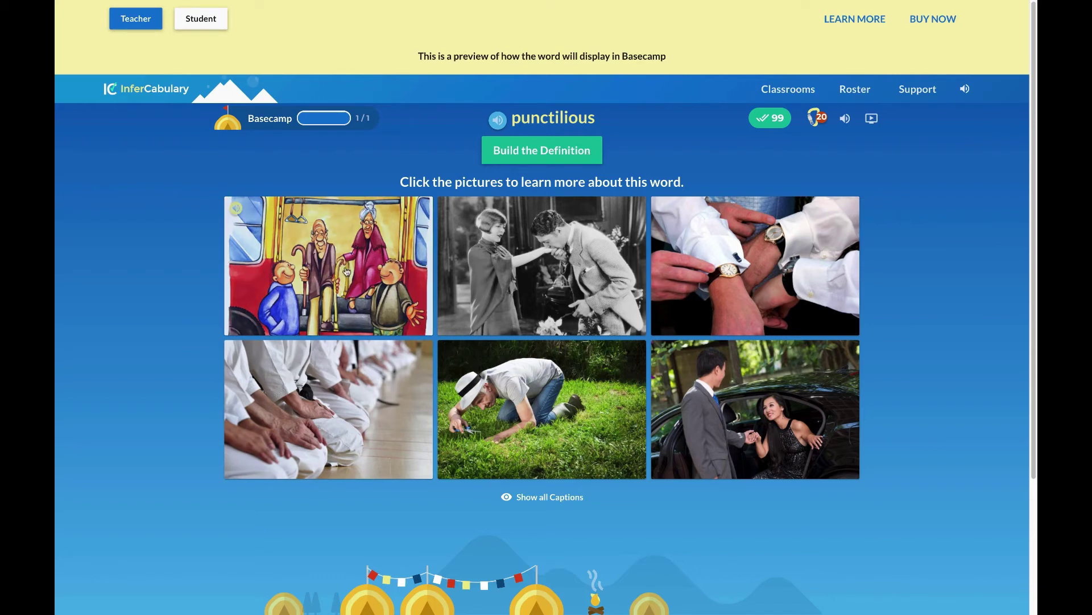
{"action": "left_click", "coordinate": [347, 272]}
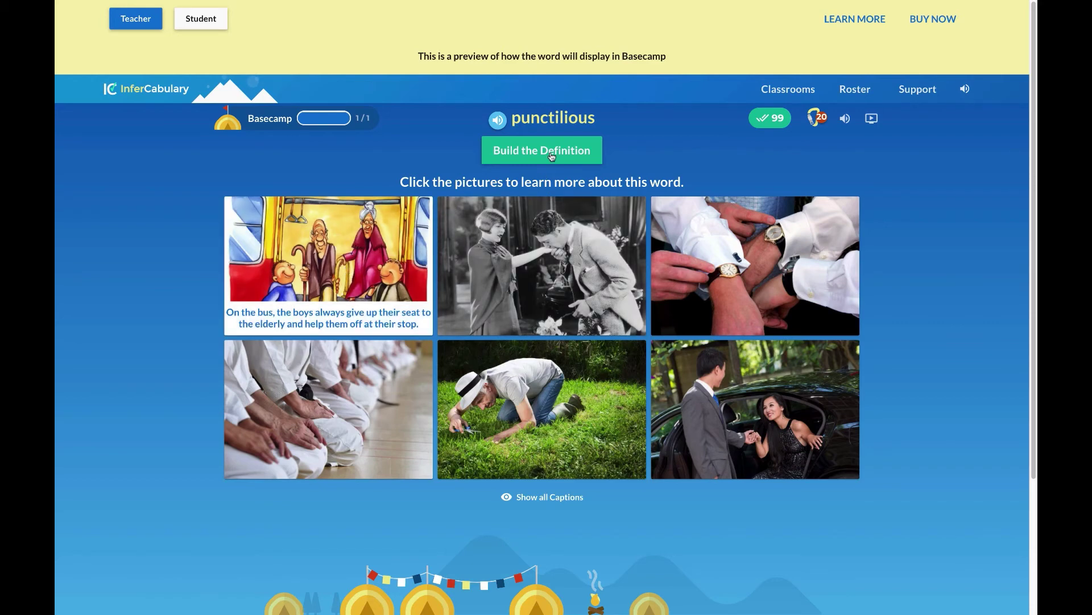
{"action": "left_click", "coordinate": [845, 119]}
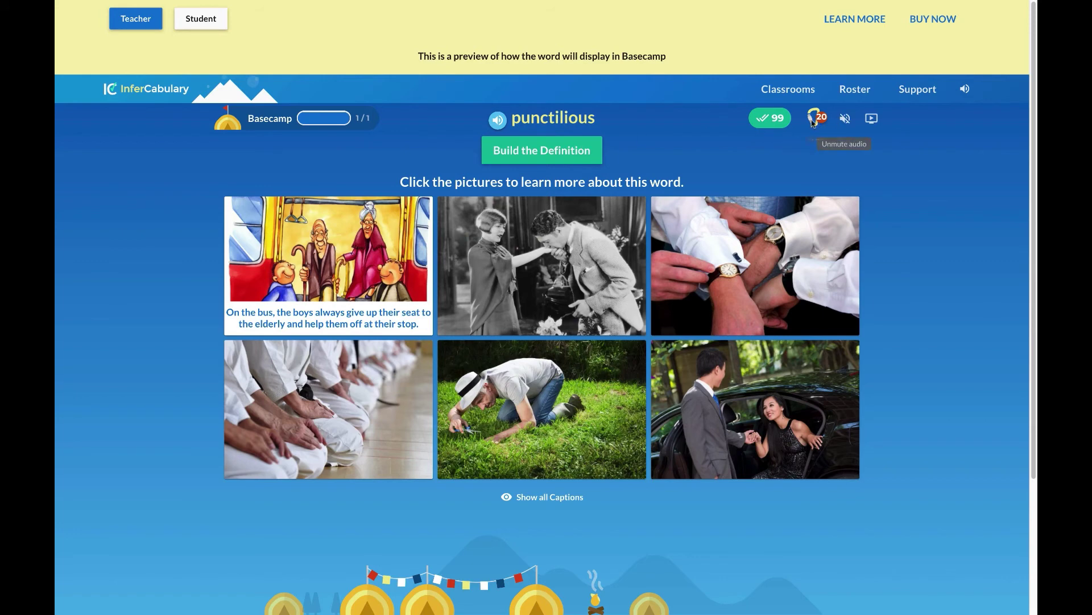
{"action": "left_click", "coordinate": [566, 150]}
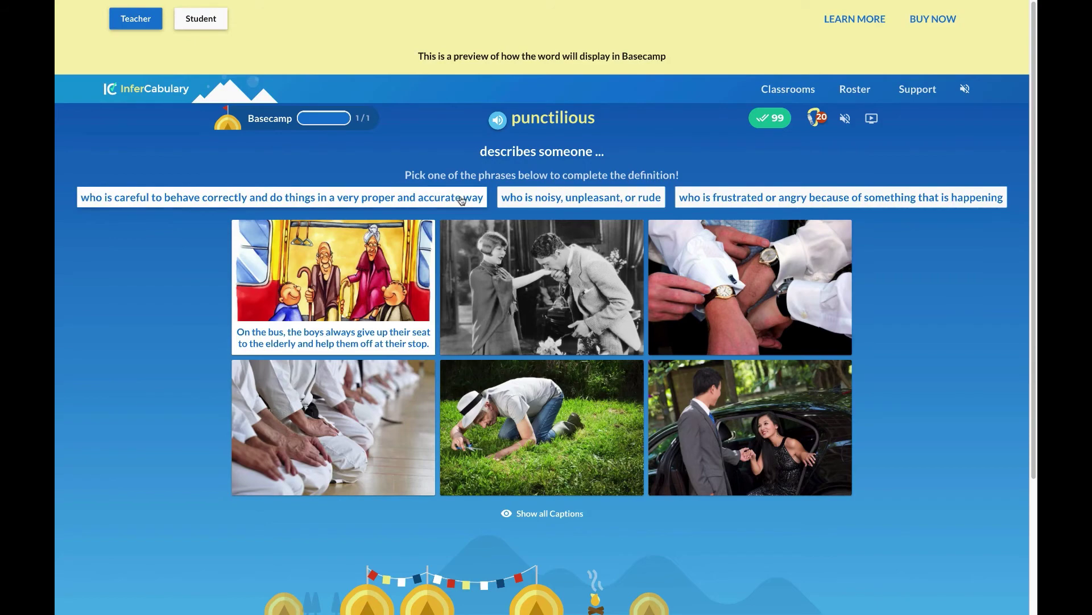
{"action": "left_click", "coordinate": [349, 193]}
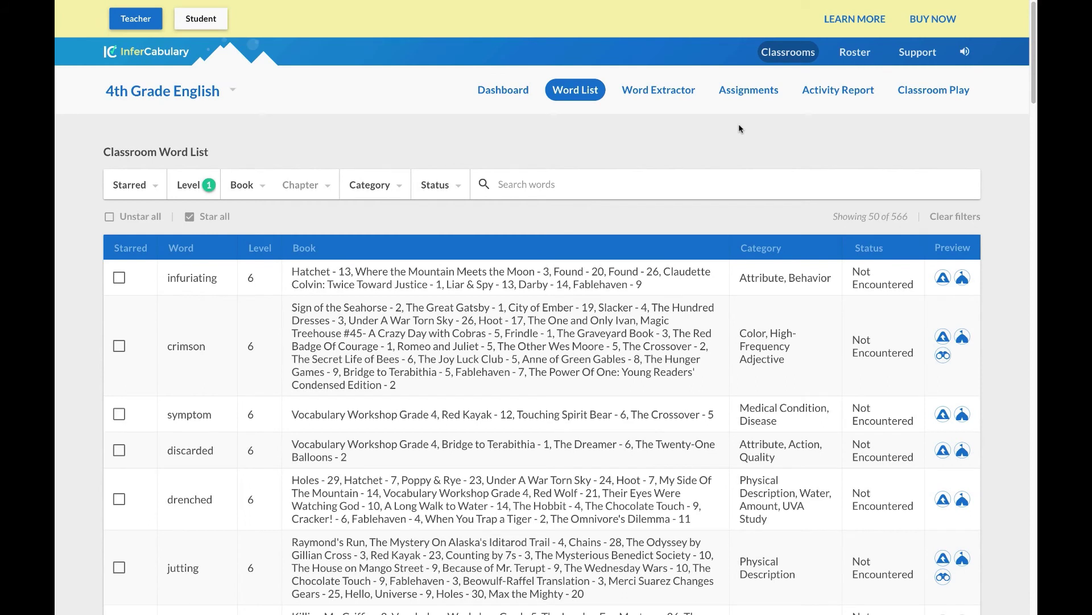
- Star infuriating, crimson and symptom, then view the classroom's assignments
{"action": "left_click", "coordinate": [119, 278]}
{"action": "left_click", "coordinate": [119, 345]}
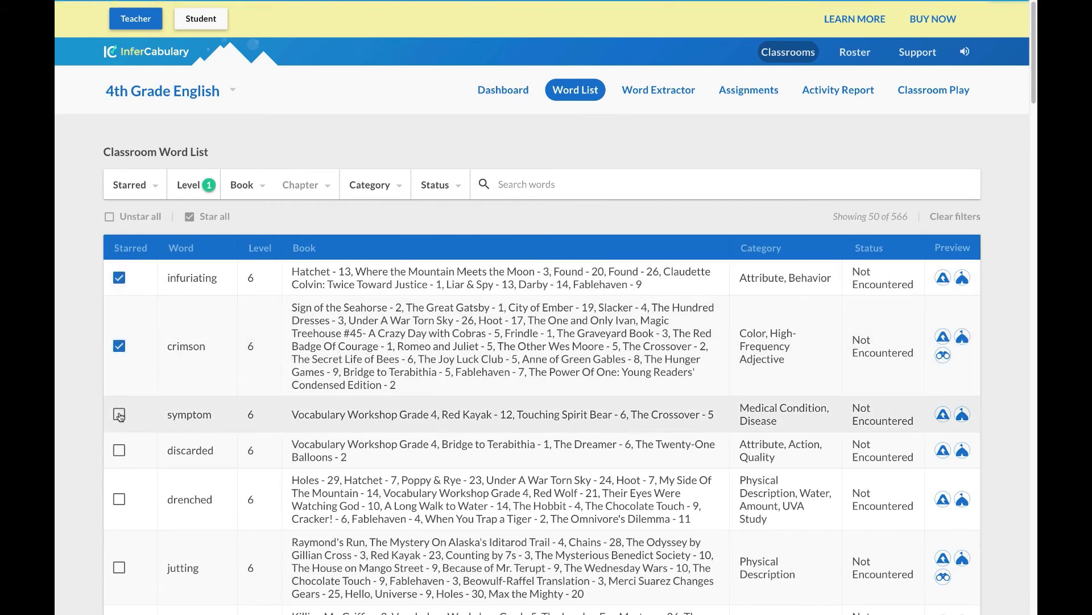
{"action": "left_click", "coordinate": [119, 414]}
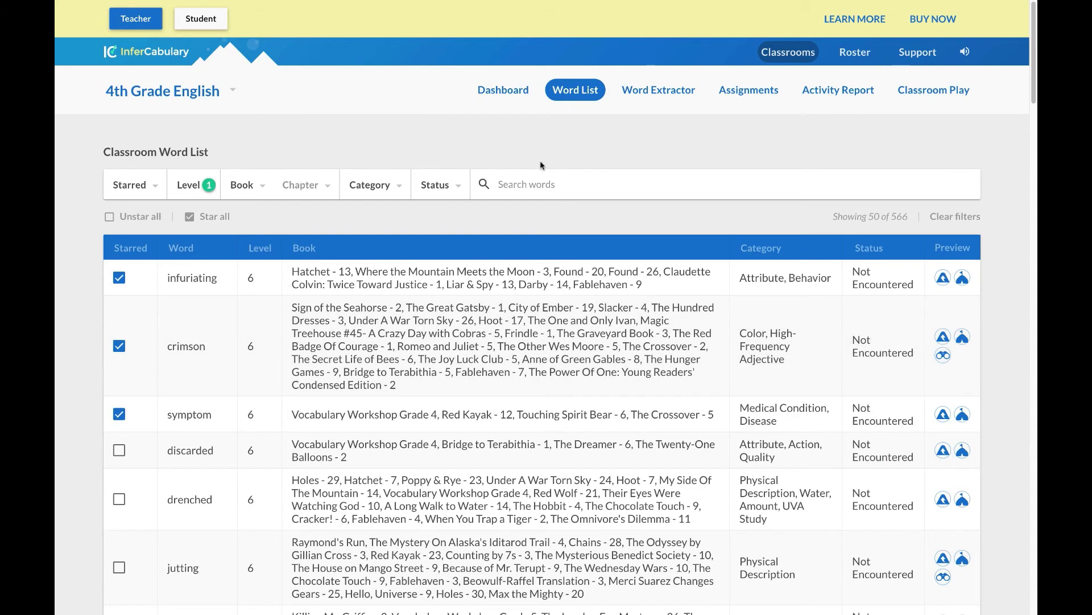
{"action": "left_click", "coordinate": [738, 97]}
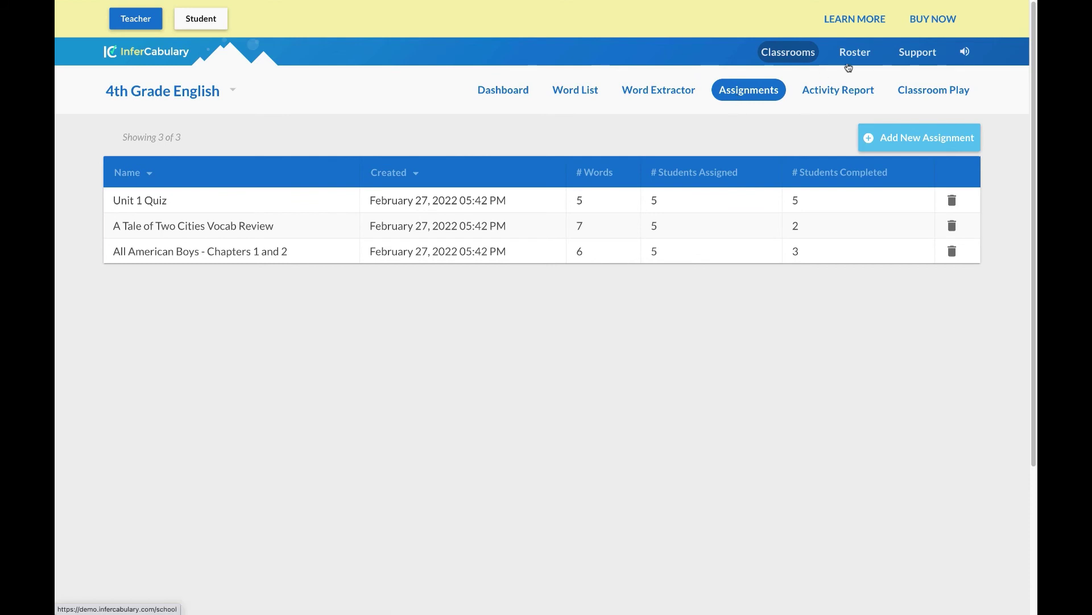
- Open Classroom Play for the 4th Grade English class
{"action": "left_click", "coordinate": [928, 92]}
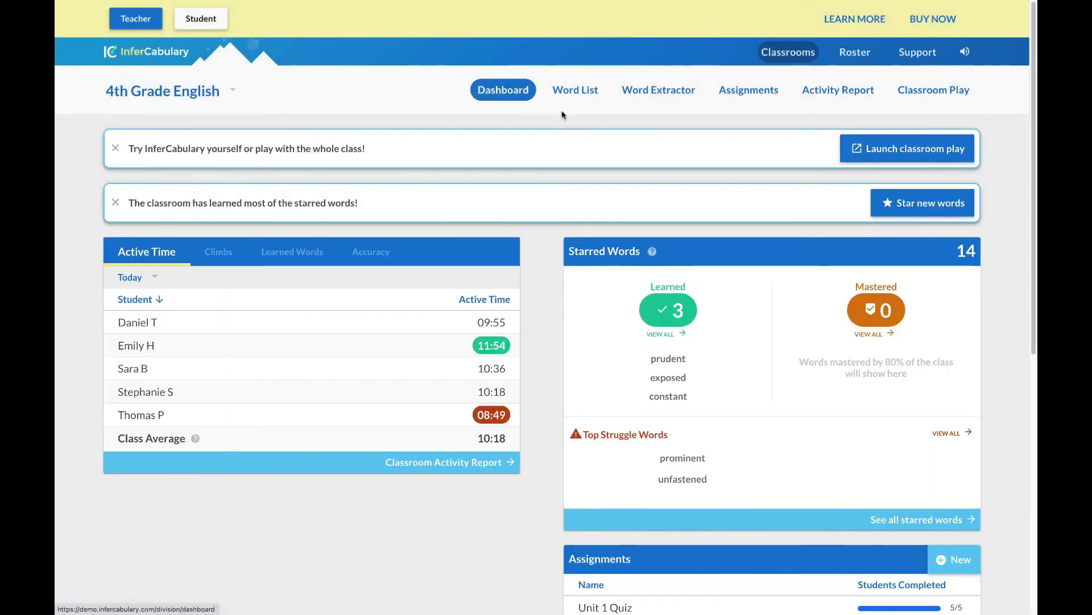
- Follow the support center's Resources for Teachers article to the Teacher How-To Videos playlist
{"action": "left_click", "coordinate": [918, 53]}
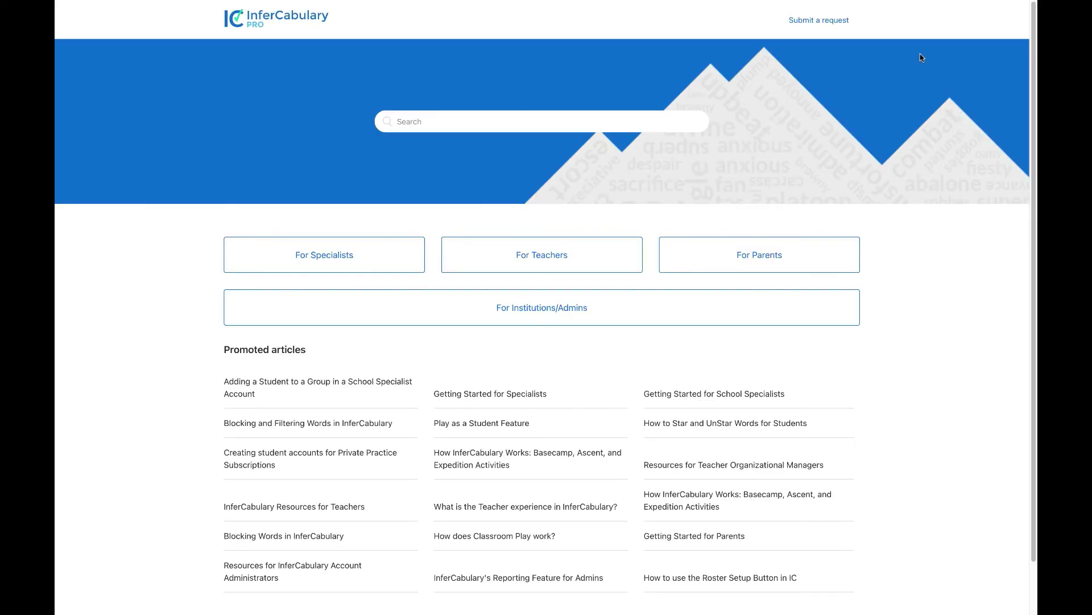
{"action": "left_click", "coordinate": [528, 256]}
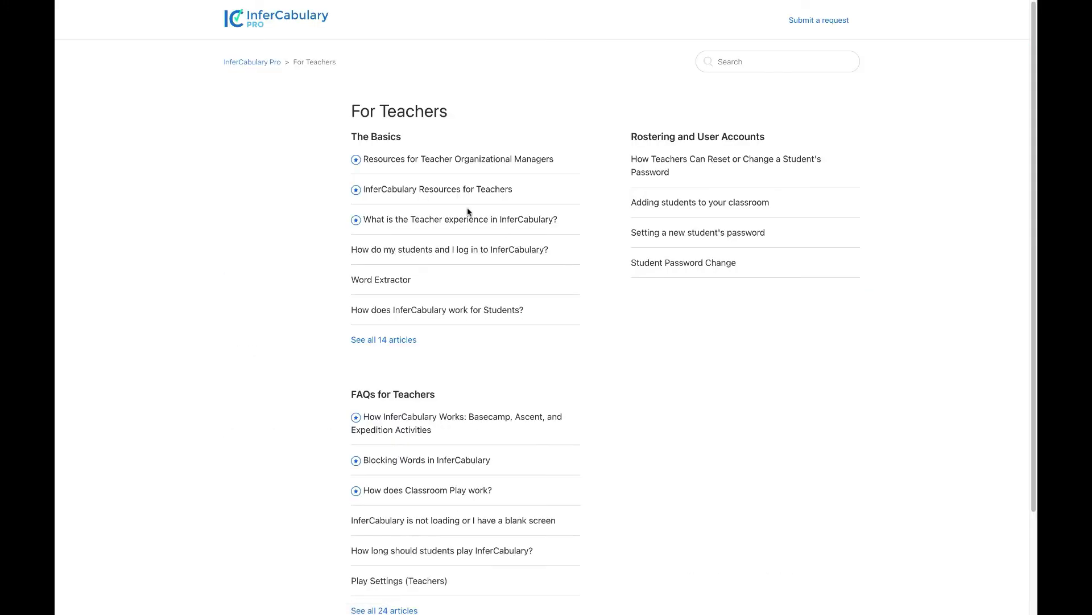
{"action": "left_click", "coordinate": [447, 196]}
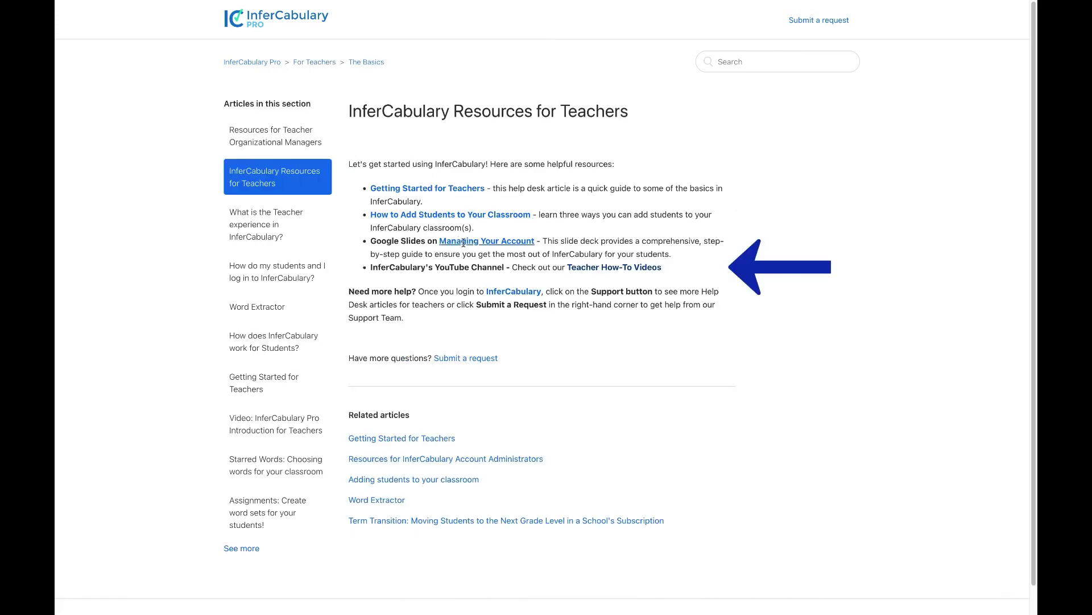
{"action": "left_click", "coordinate": [633, 273]}
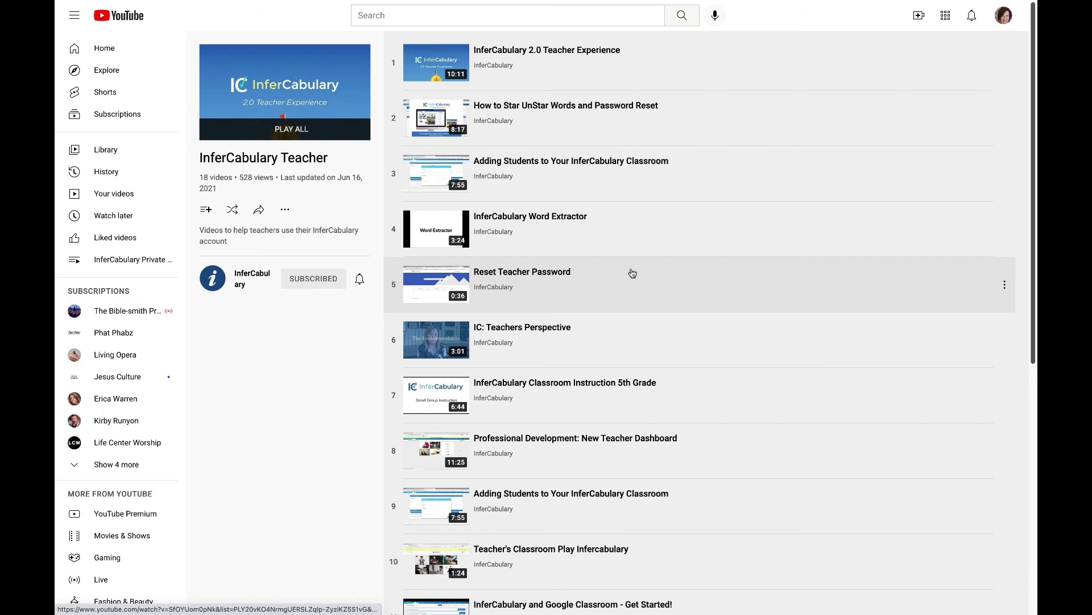